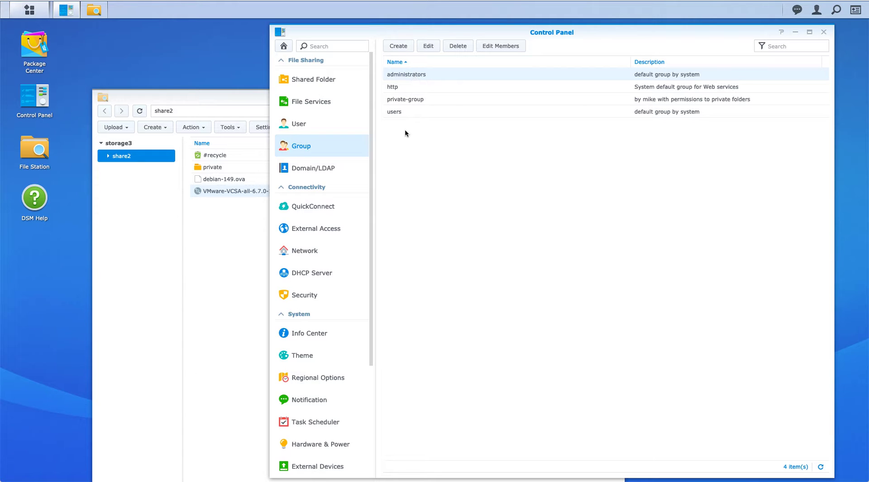
- Select private-group in the Control Panel's Group list
click(421, 101)
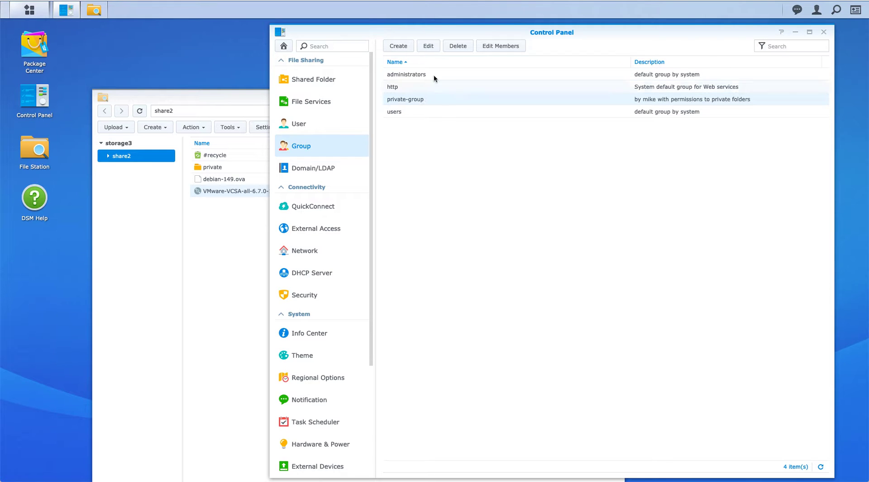
click(428, 46)
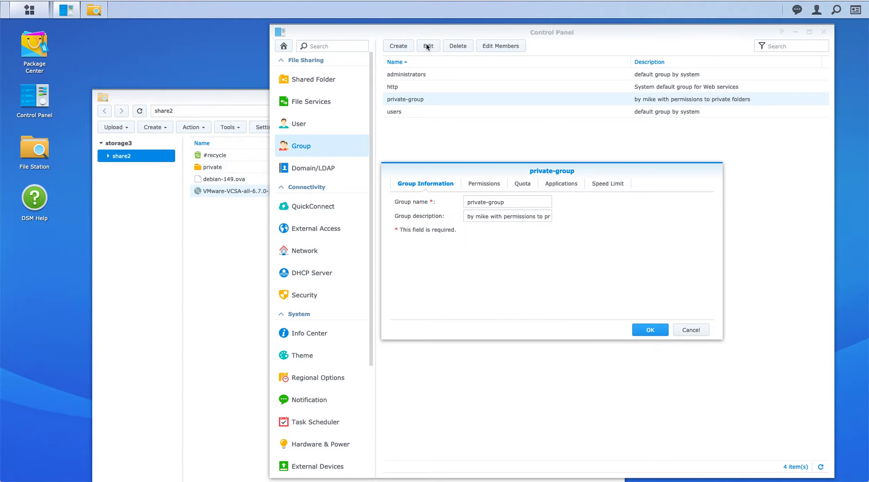
click(489, 184)
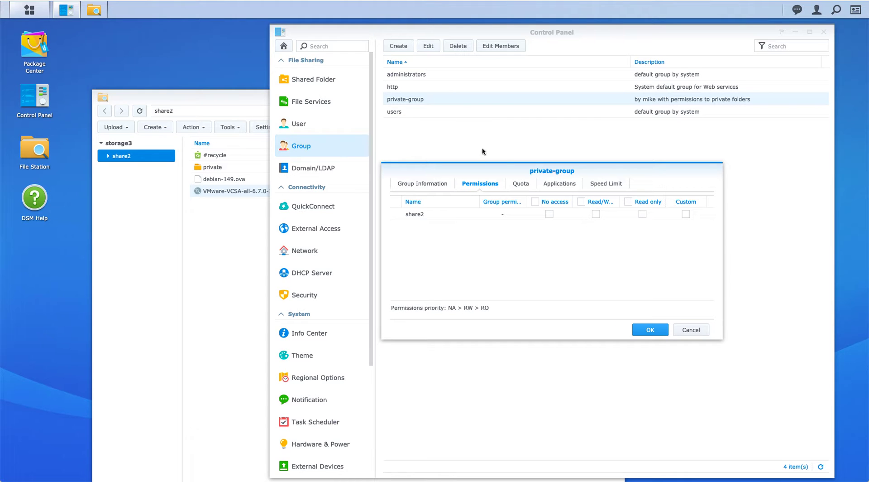
click(687, 331)
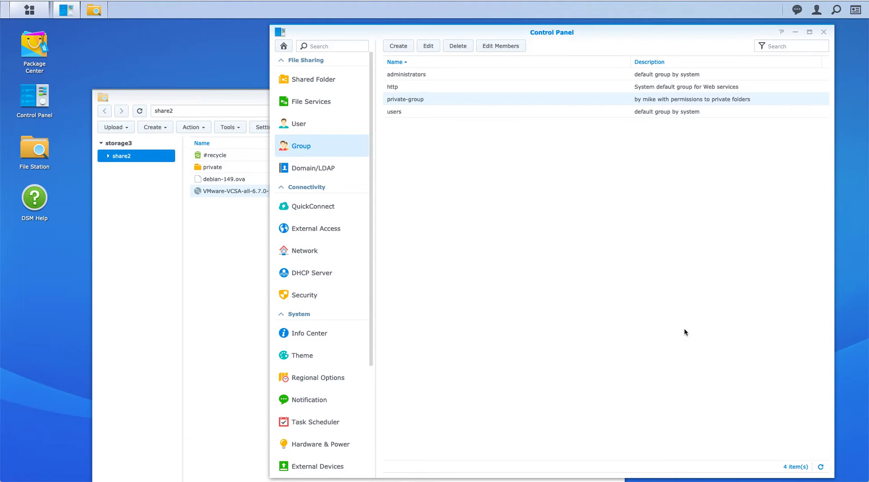
click(309, 130)
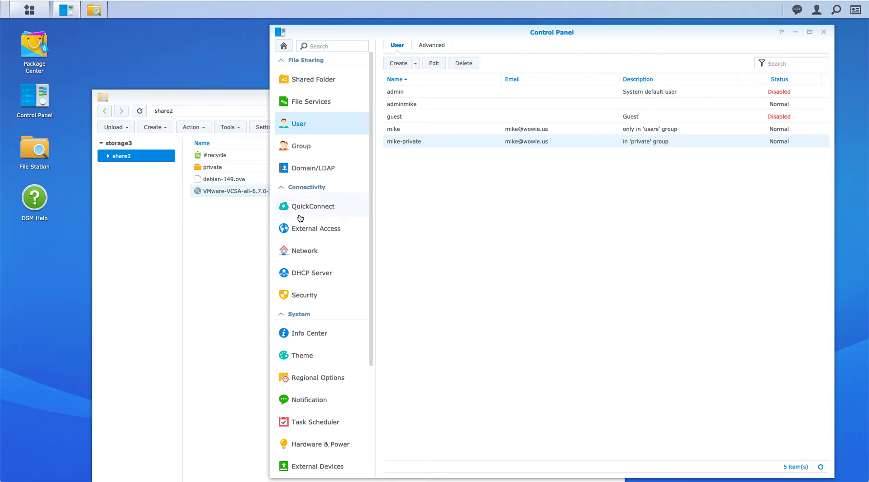
- Bring the File Station window showing share2's contents to the front
click(222, 235)
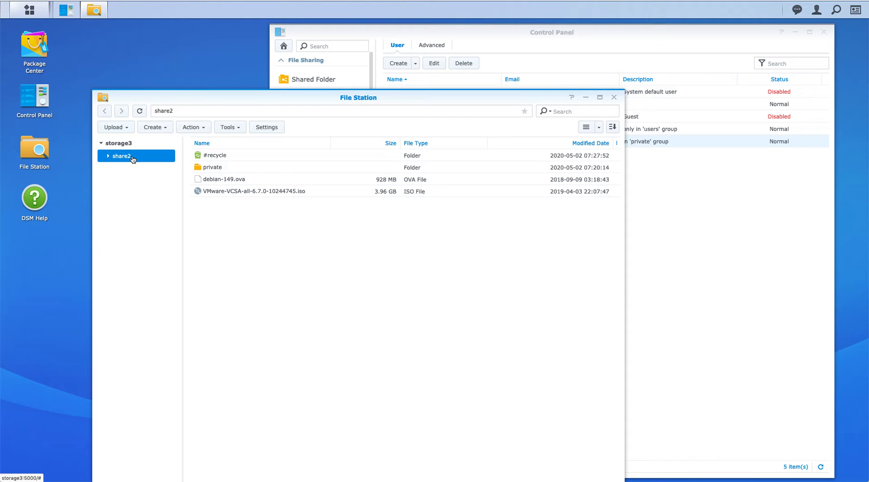
- Create a new folder named private2 inside share2
right_click(218, 219)
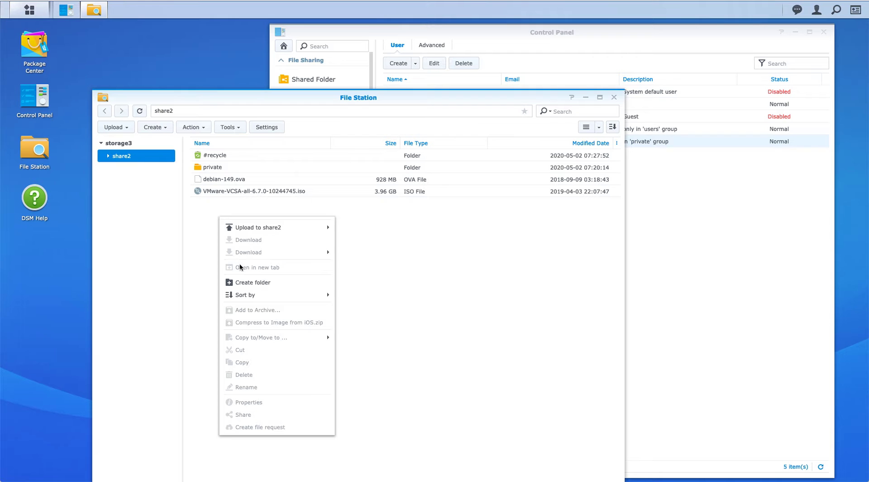
click(243, 283)
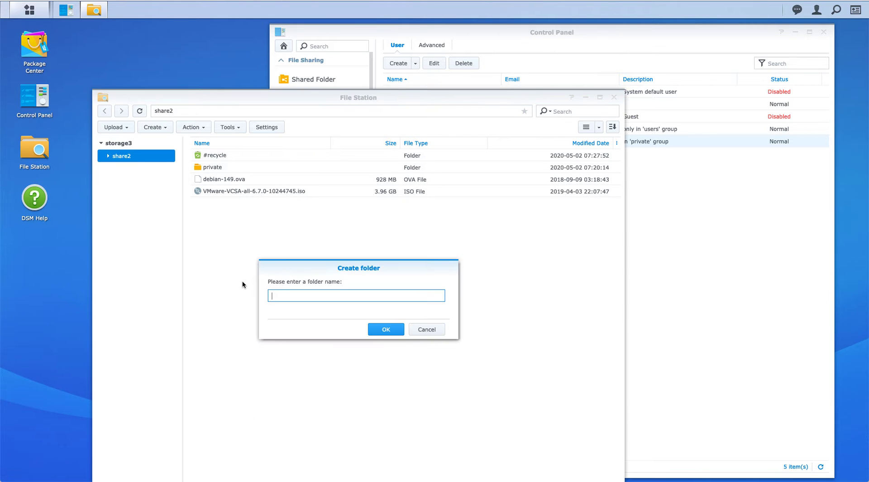
text(pi)
text(ivate2)
key(Return)
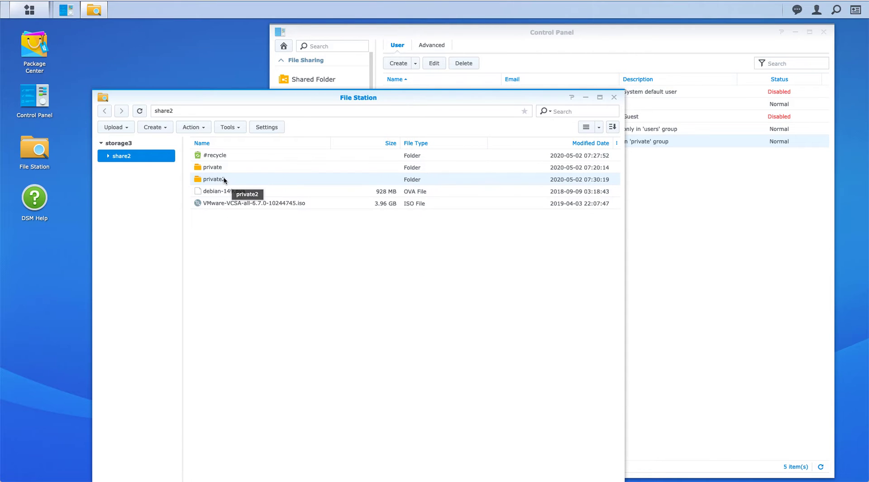
- Open the Permission tab in private2's Properties
right_click(224, 177)
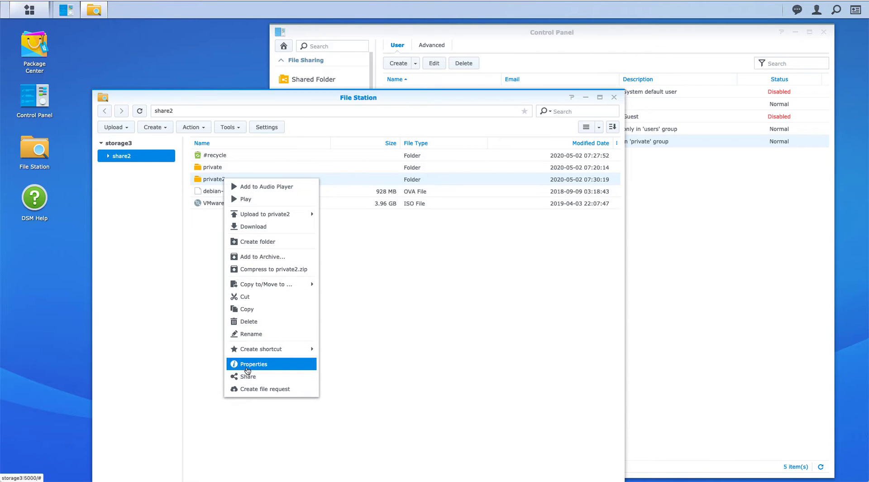
click(248, 367)
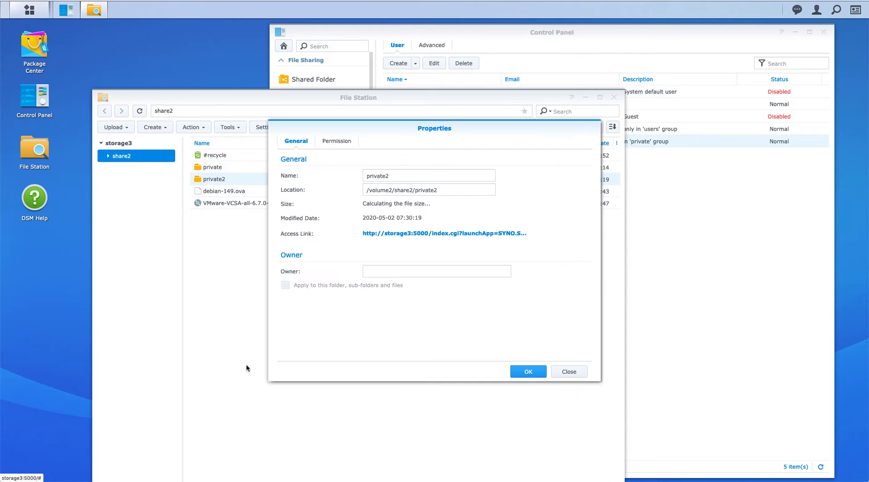
click(339, 143)
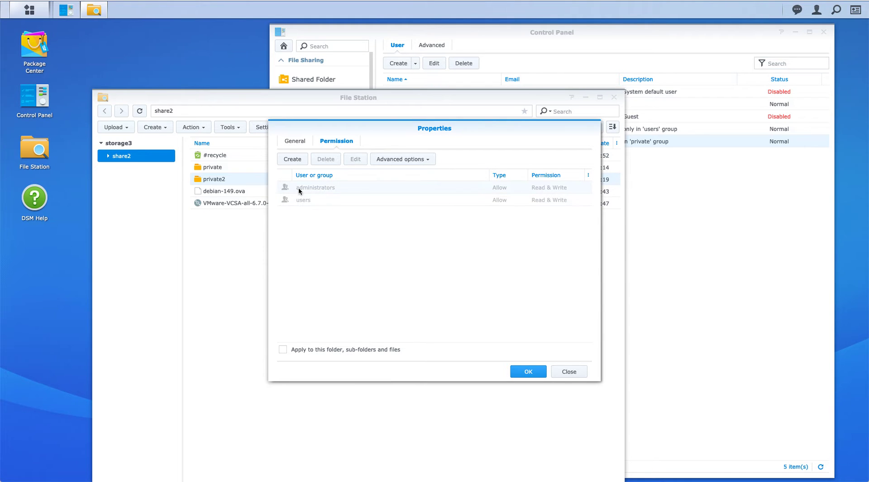
- Exclude inherited permissions on private2 and start a new permission entry
click(400, 161)
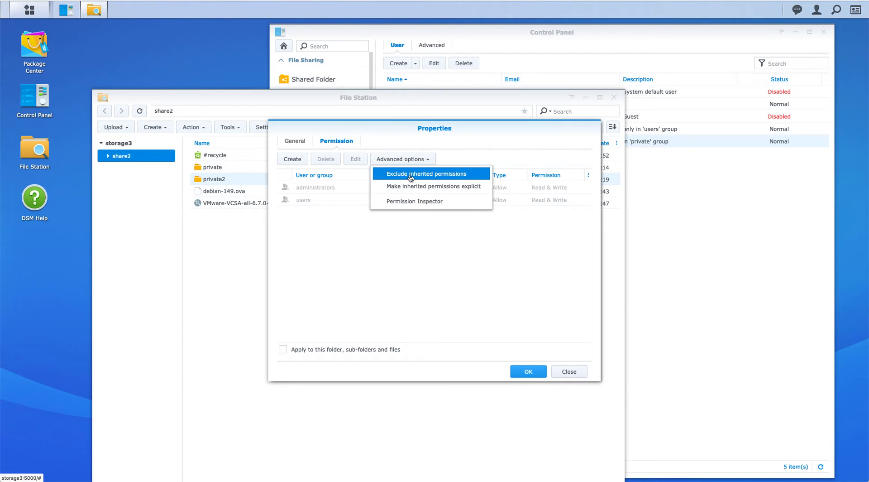
click(410, 176)
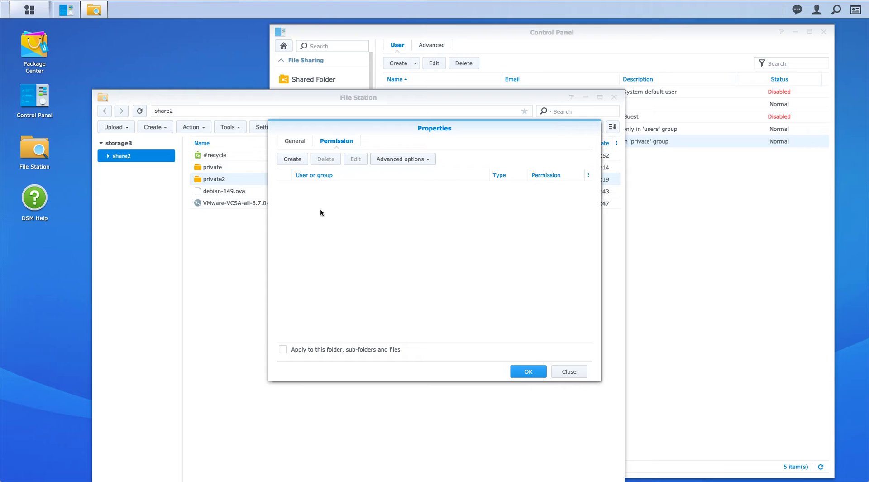
click(291, 160)
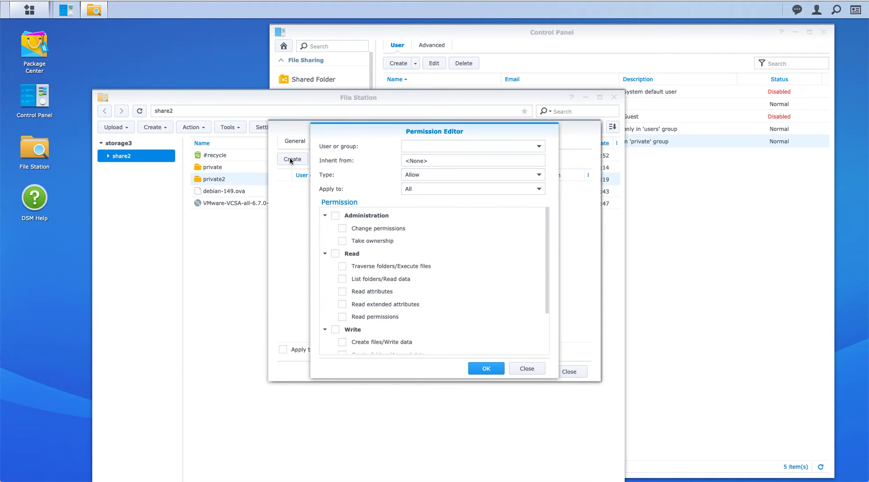
- Add an administrators rule on private2 allowing Administration, Read and Write (Full Control)
click(539, 147)
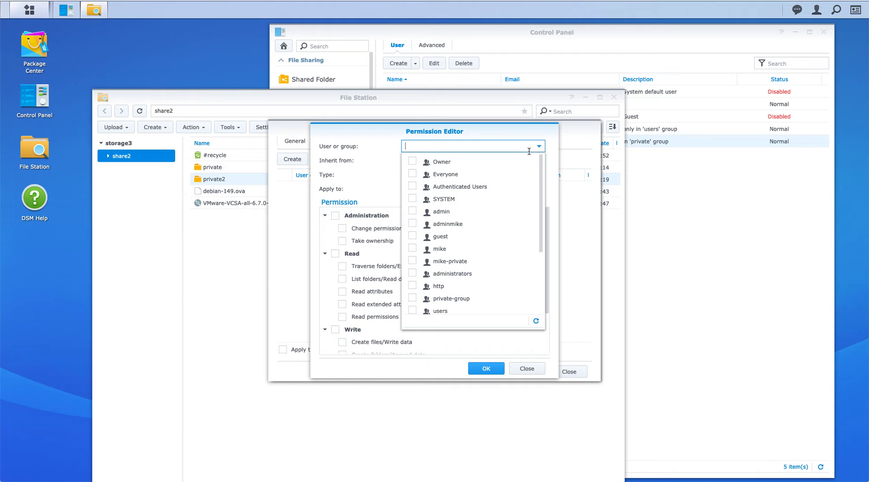
scroll(487, 238, down, 1)
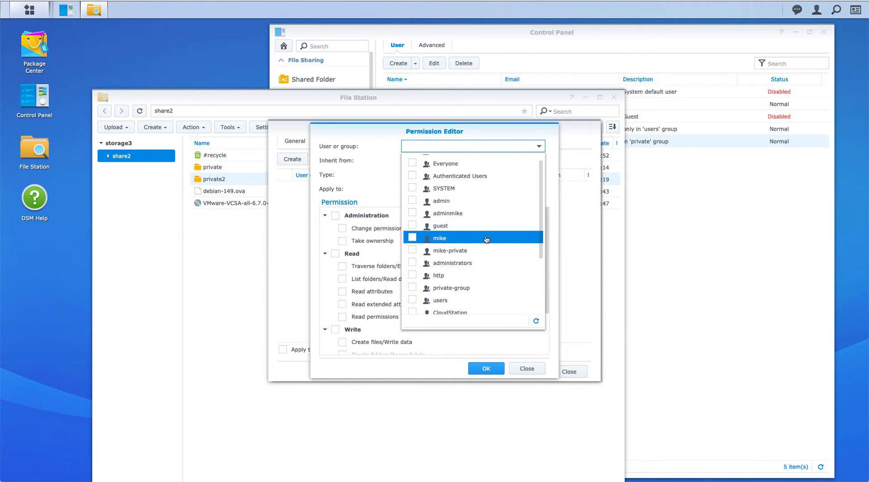
click(412, 264)
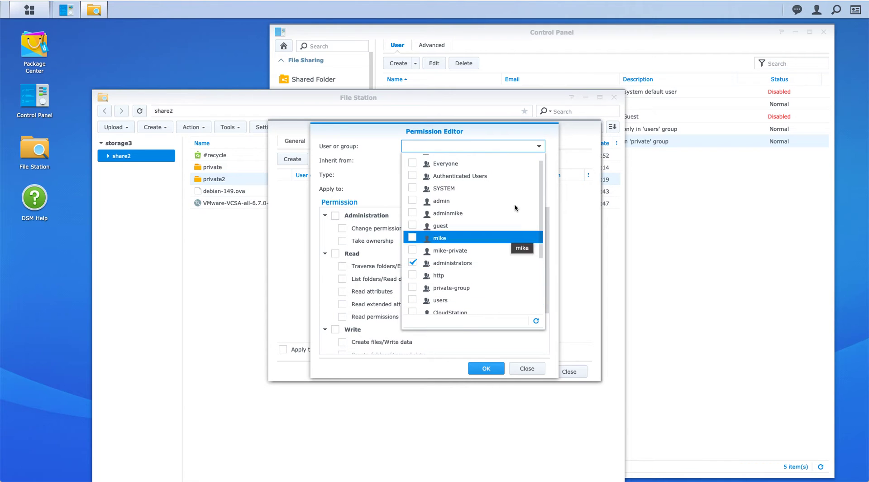
click(553, 149)
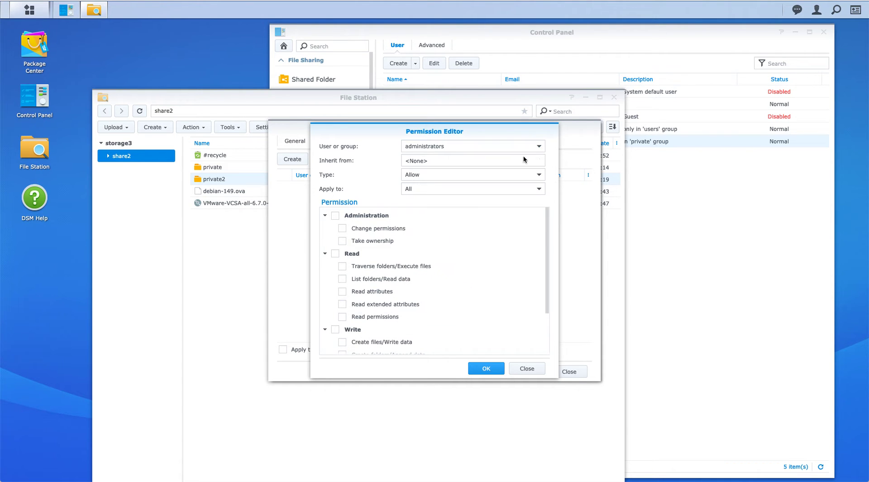
click(336, 216)
click(335, 254)
click(335, 330)
click(487, 369)
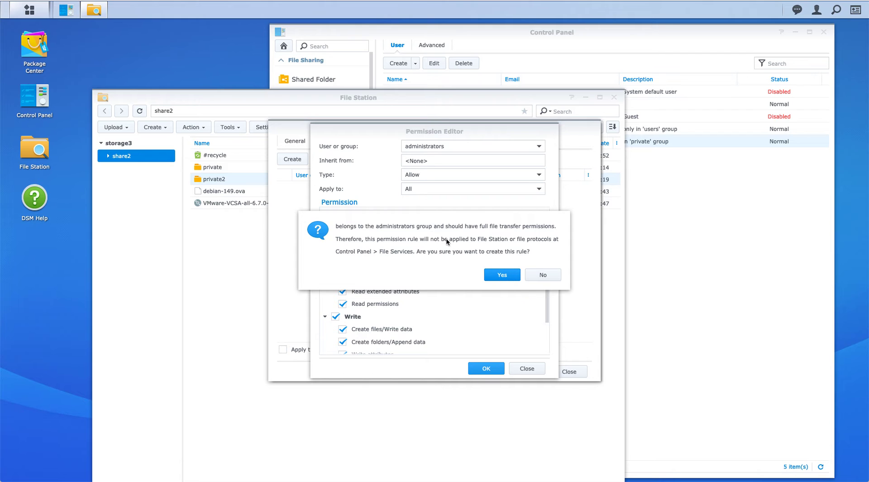
click(501, 275)
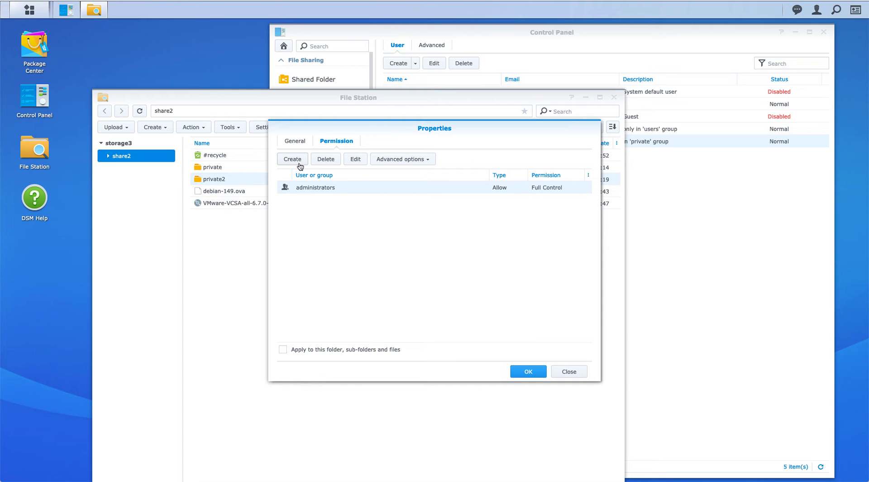
- Add a private-group rule on private2 granting Allow with Read and Write
click(298, 159)
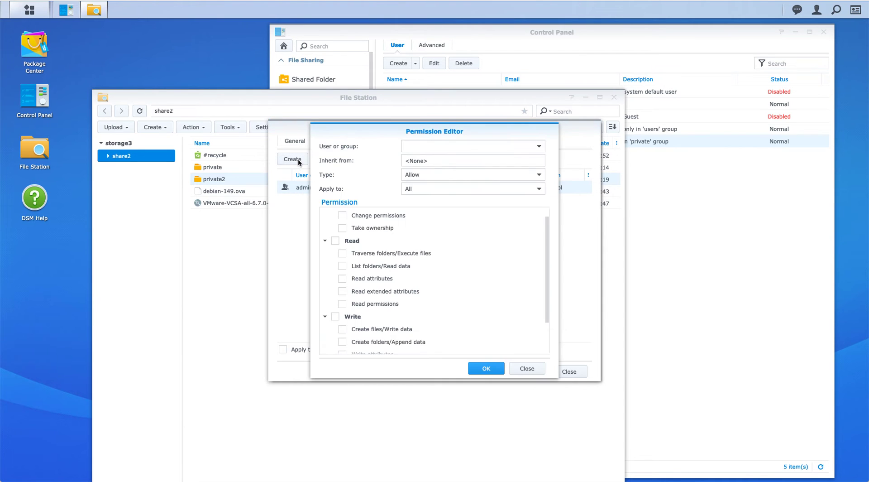
click(539, 146)
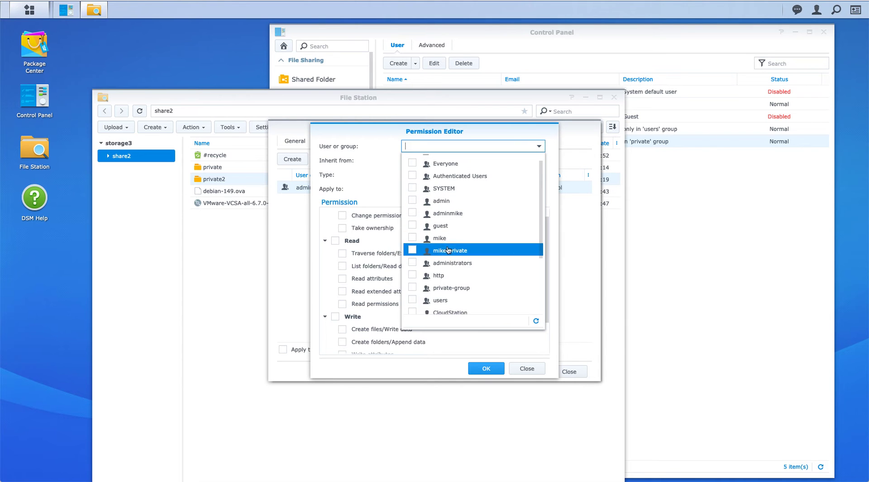
scroll(448, 250, down, 1)
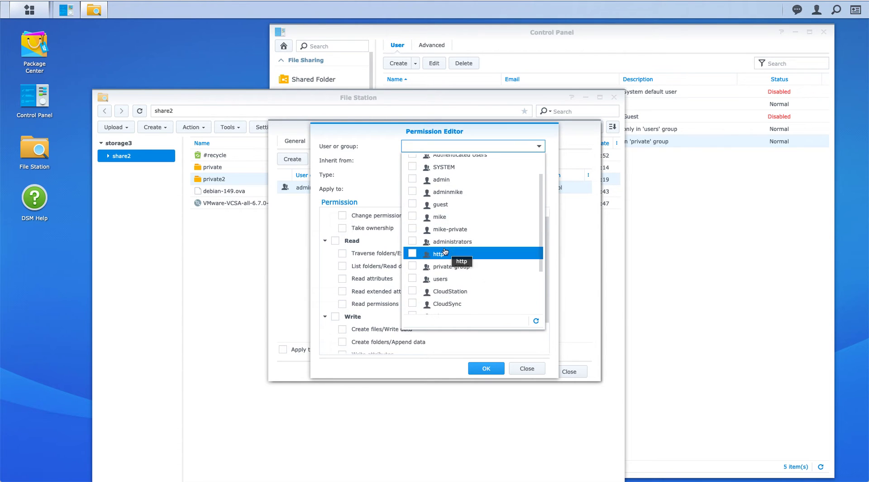
click(413, 267)
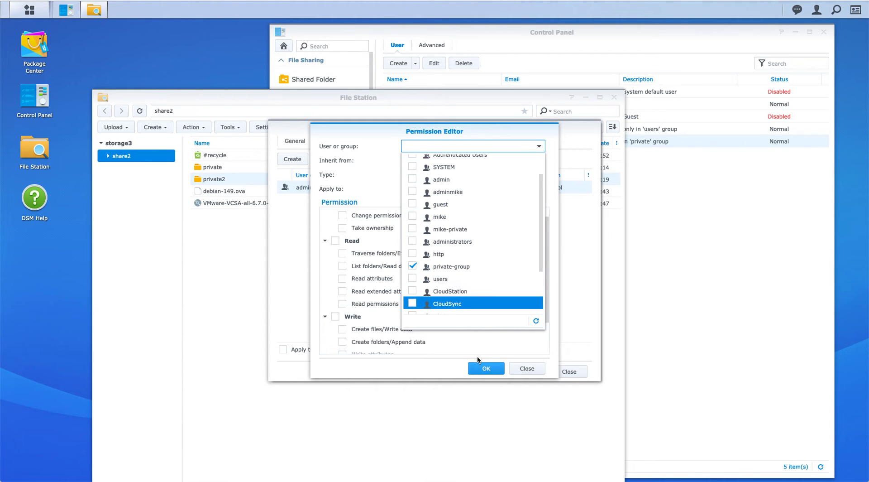
click(557, 180)
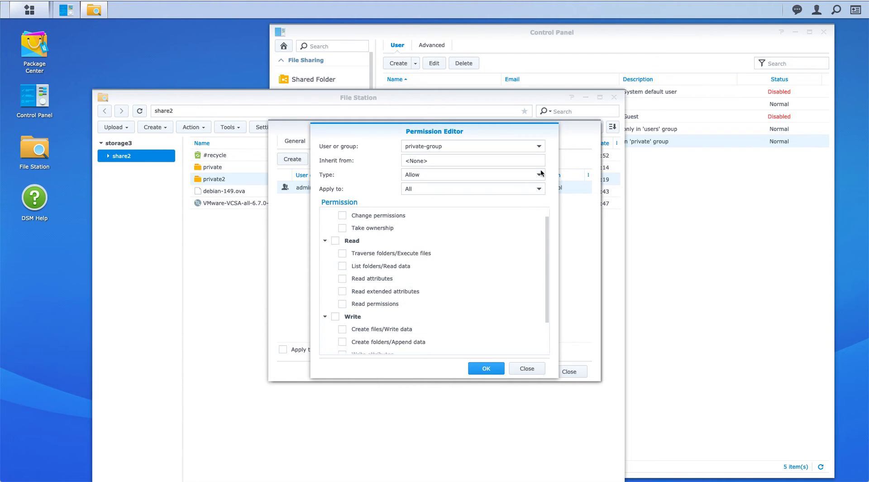
click(336, 241)
click(336, 316)
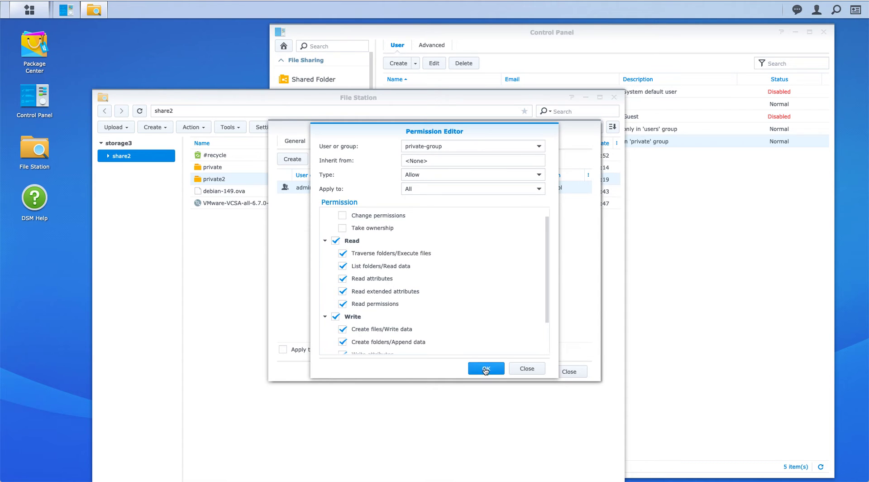
click(485, 370)
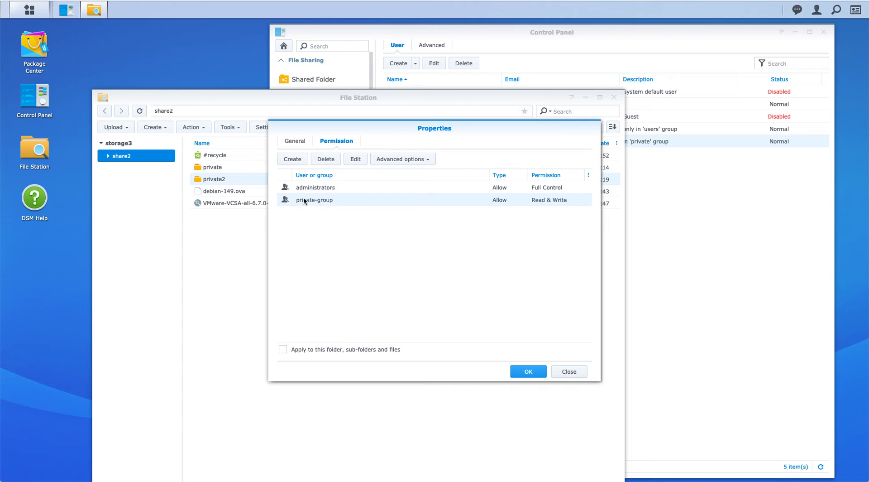
- Apply private2's permissions to the folder, sub-folders and files, and save them
click(283, 350)
click(529, 371)
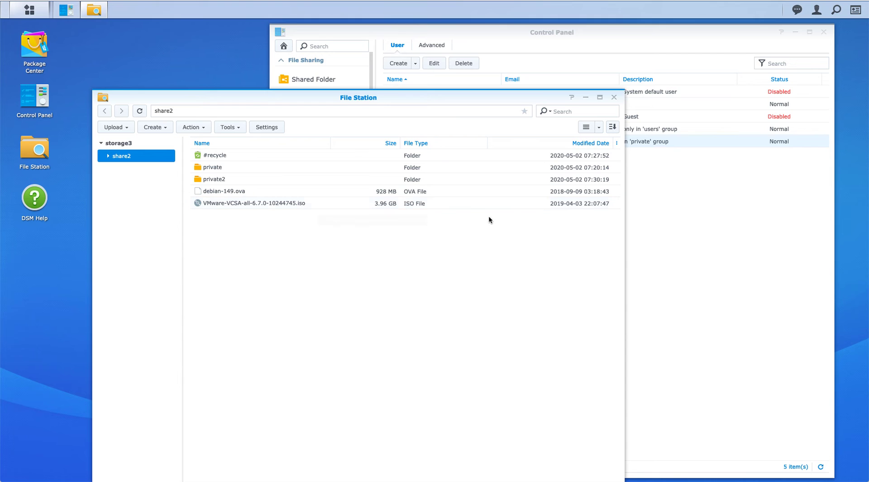
- Log out of admin and sign in as the non-admin user with their password
click(816, 10)
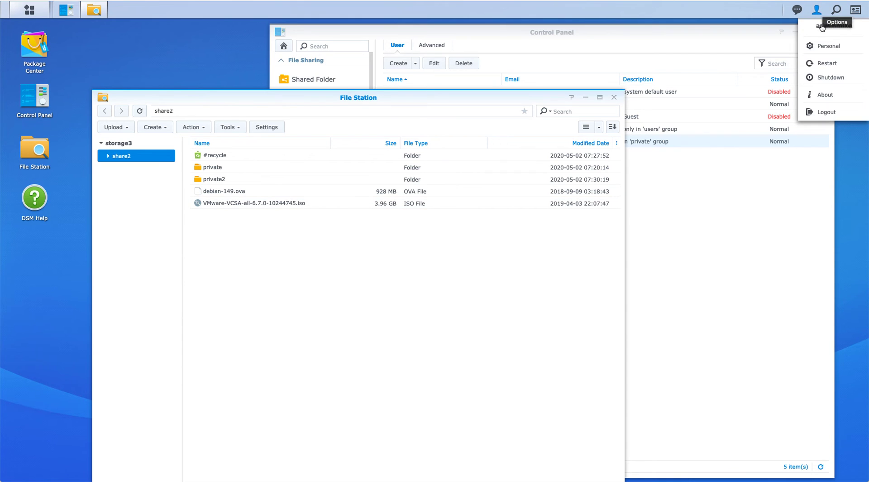
click(821, 113)
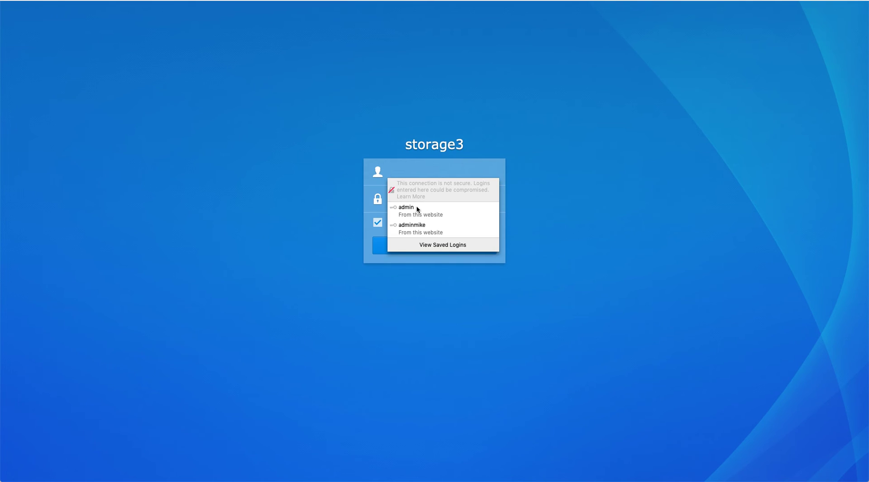
click(417, 173)
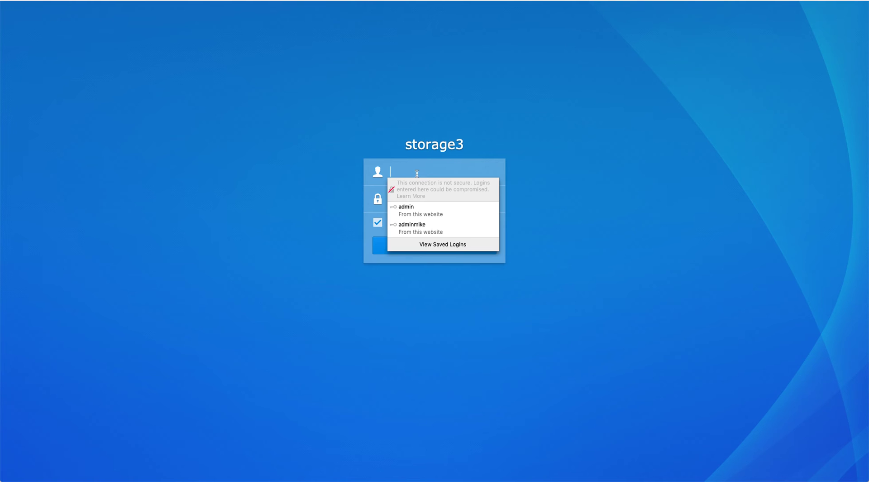
text(mike)
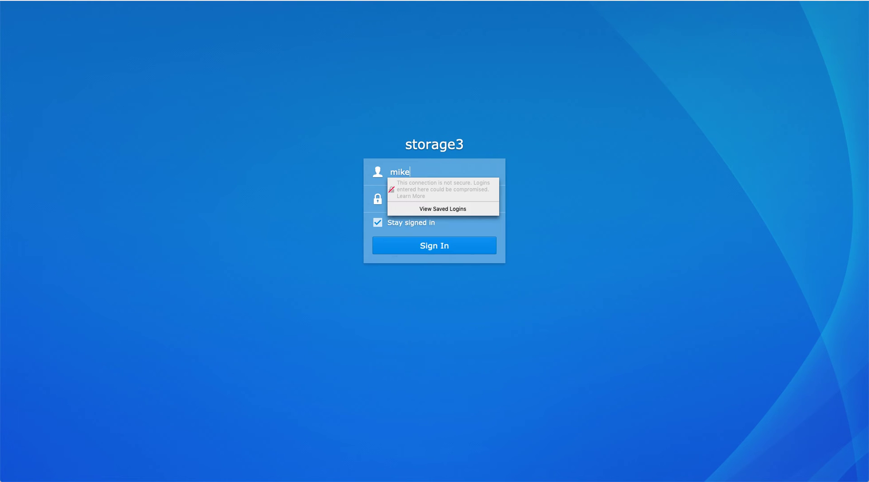
key(Tab)
text(••••••••)
key(Return)
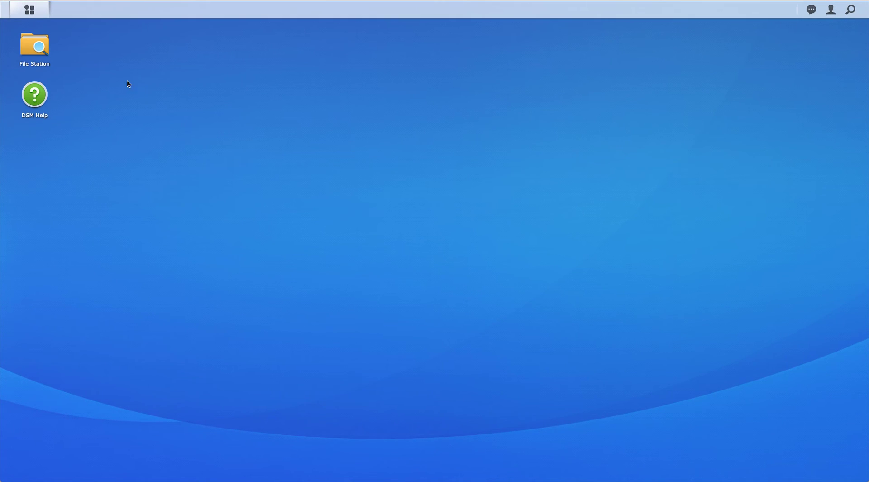
- Open File Station as the non-admin user and check that share2 shows only two files
click(33, 48)
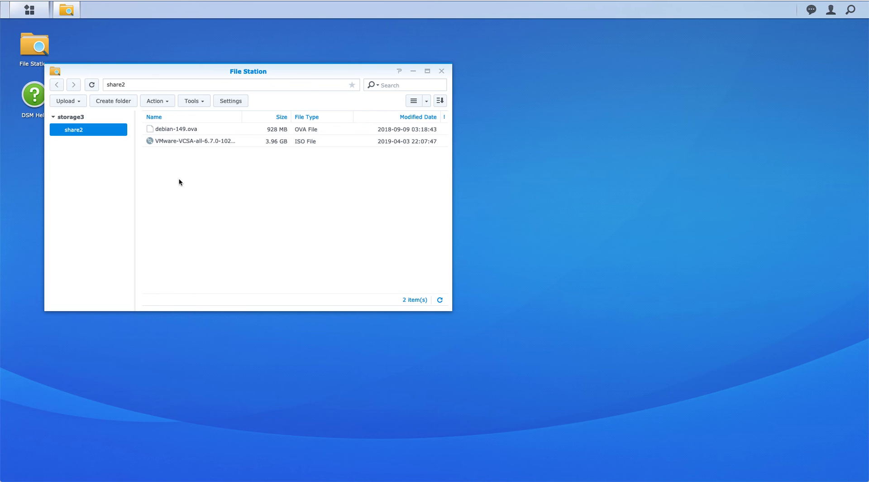
click(831, 10)
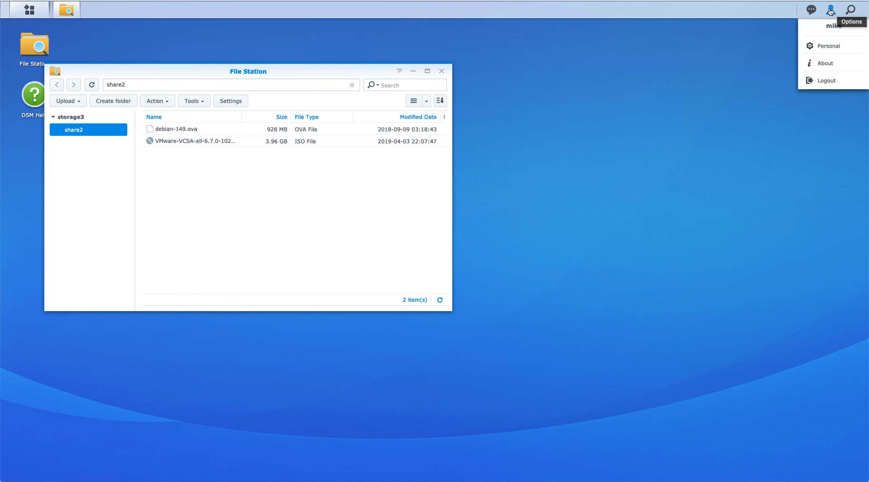
- Log out, sign in as the private-group user with their password, and open File Station
click(826, 82)
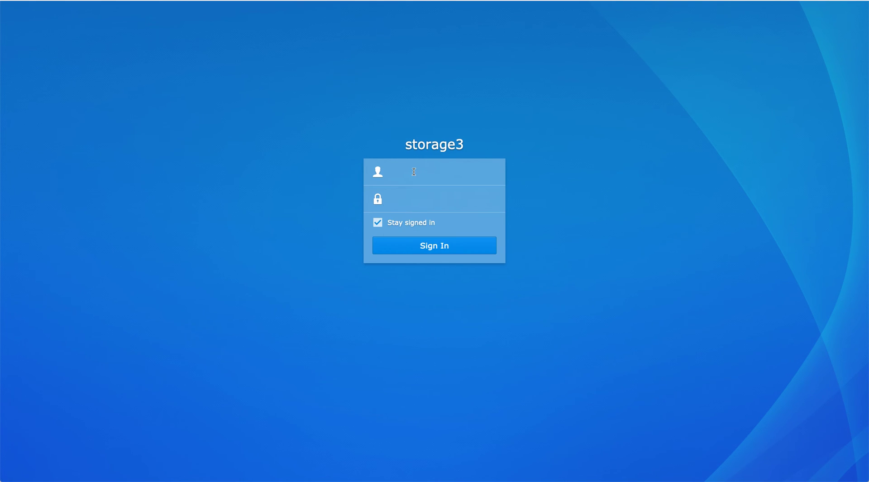
text(mike-pri)
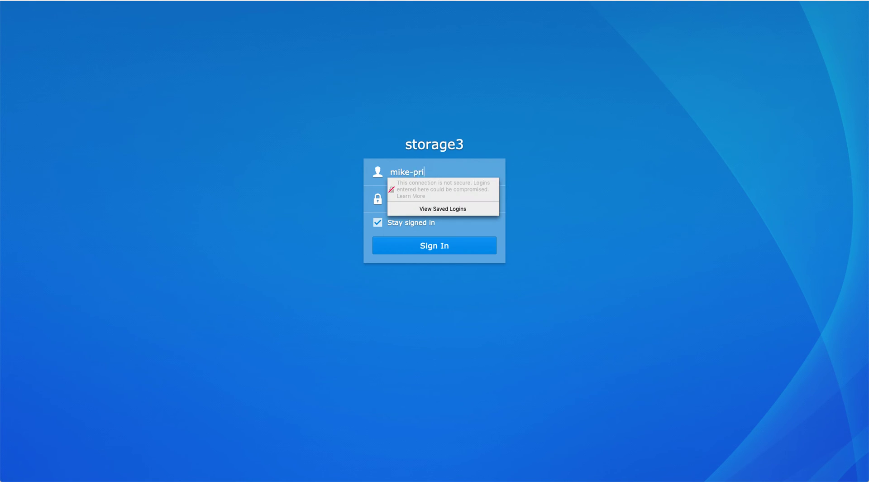
text(vate)
key(Tab)
text(a)
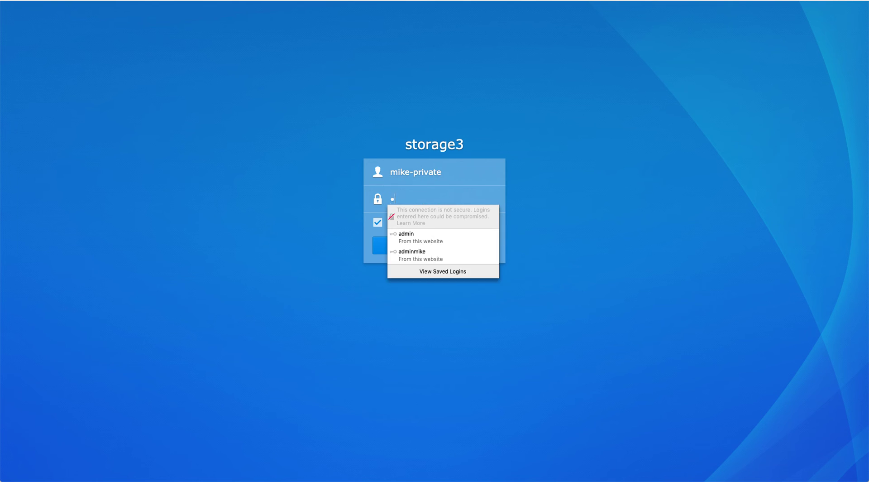
text(dmin123)
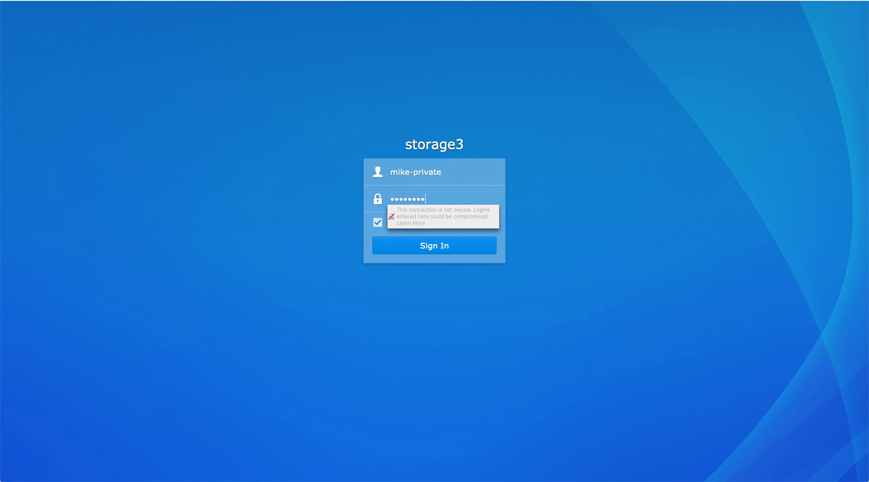
key(Return)
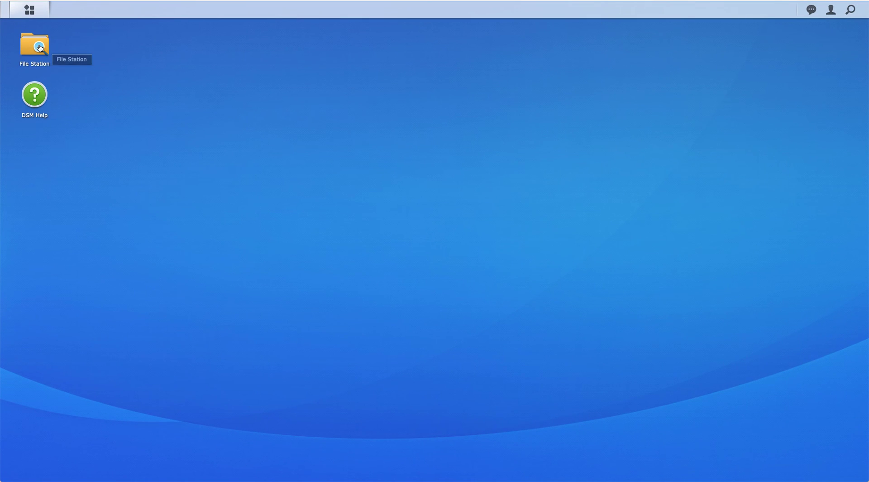
click(38, 47)
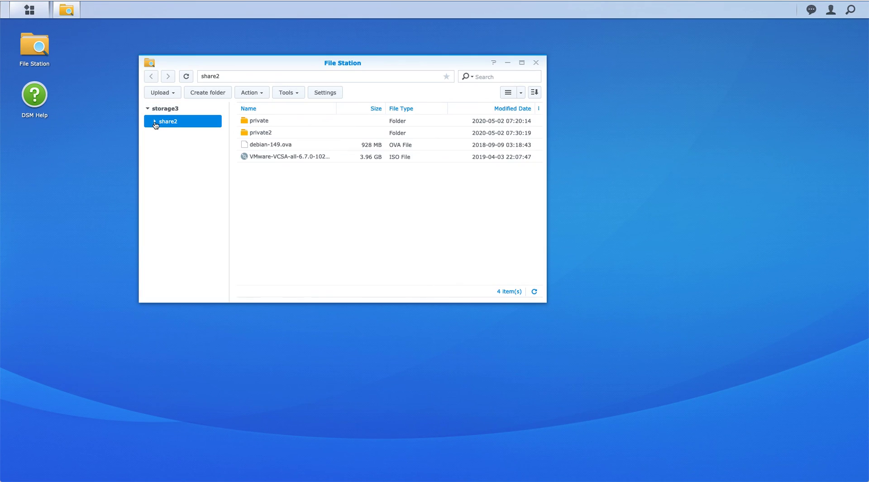
- Open the empty private2 folder in share2 and start an Upload - Skip into it
click(155, 122)
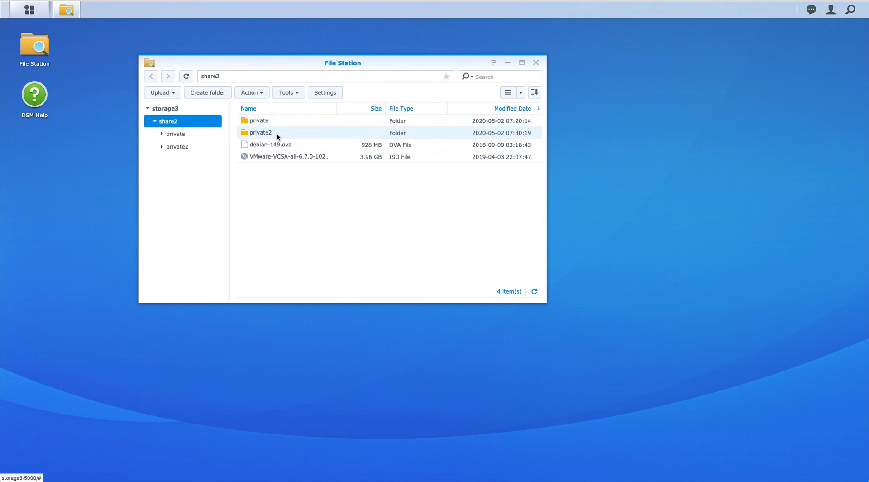
double_click(277, 134)
right_click(277, 135)
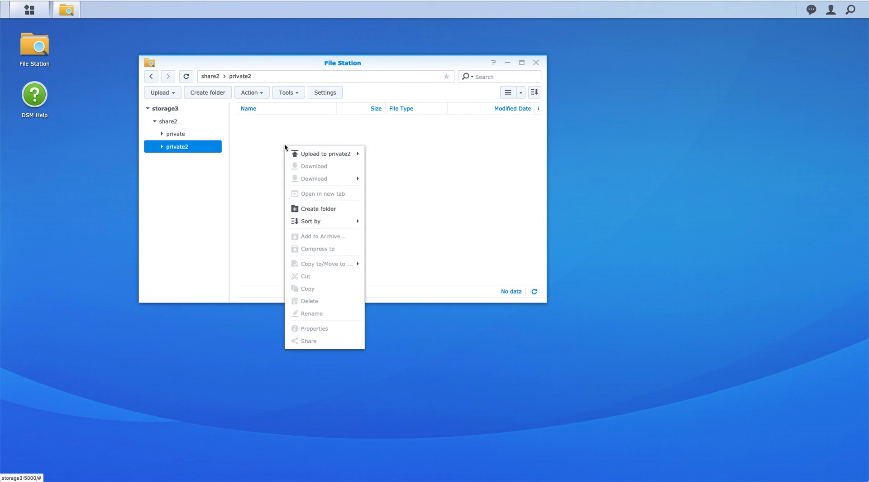
mouse_move(337, 157)
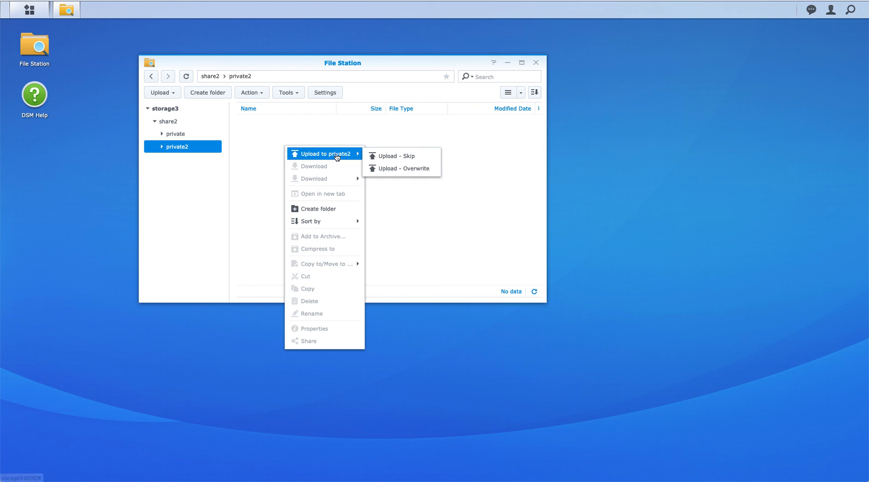
click(392, 155)
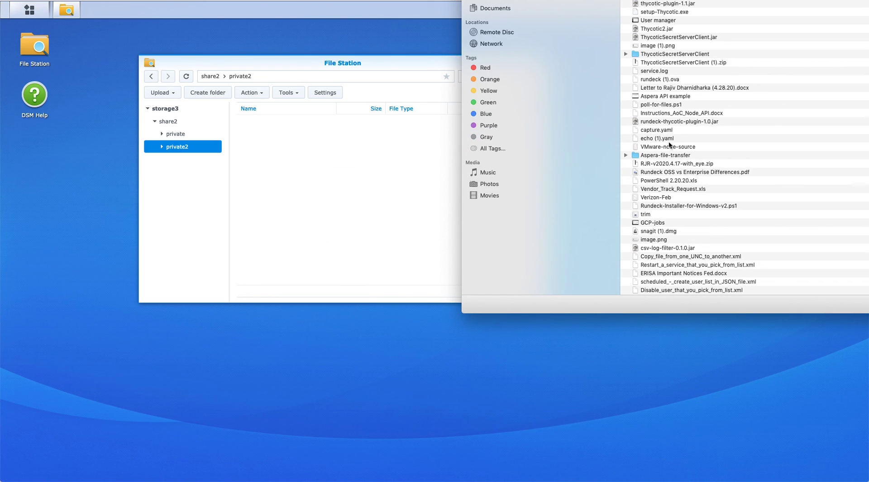
- Select echo (1).yaml in the file chooser and confirm the upload
click(669, 139)
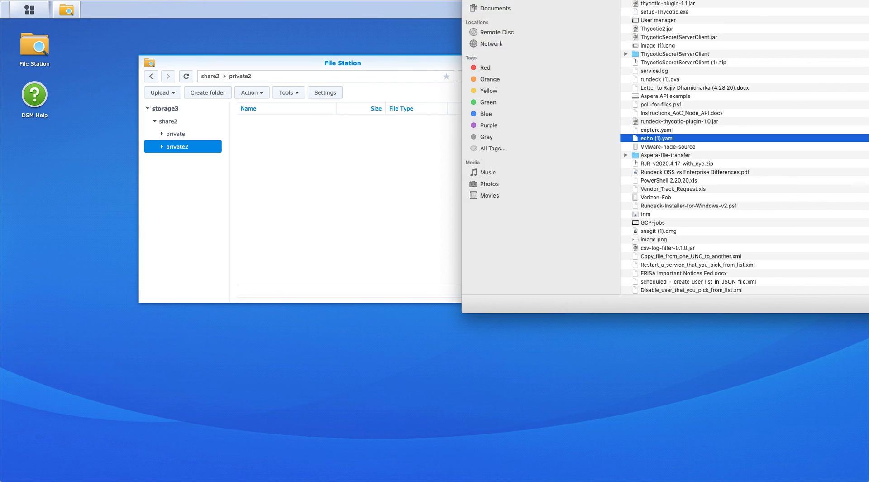
key(Return)
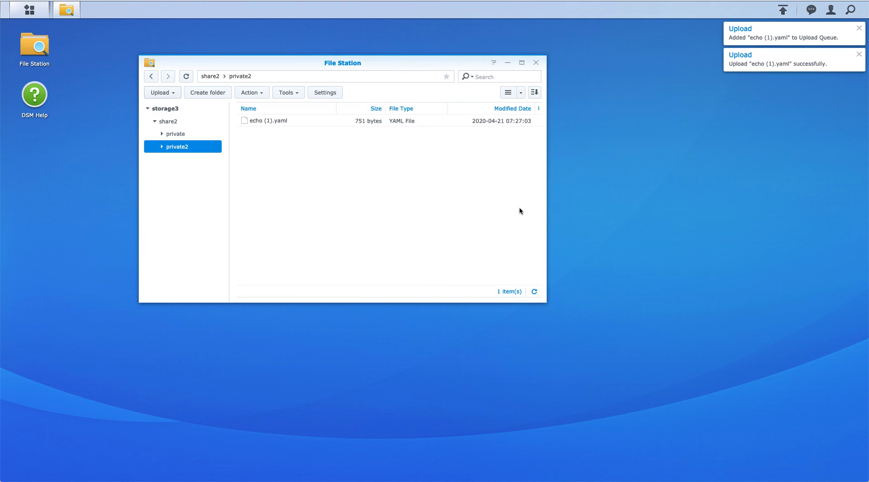